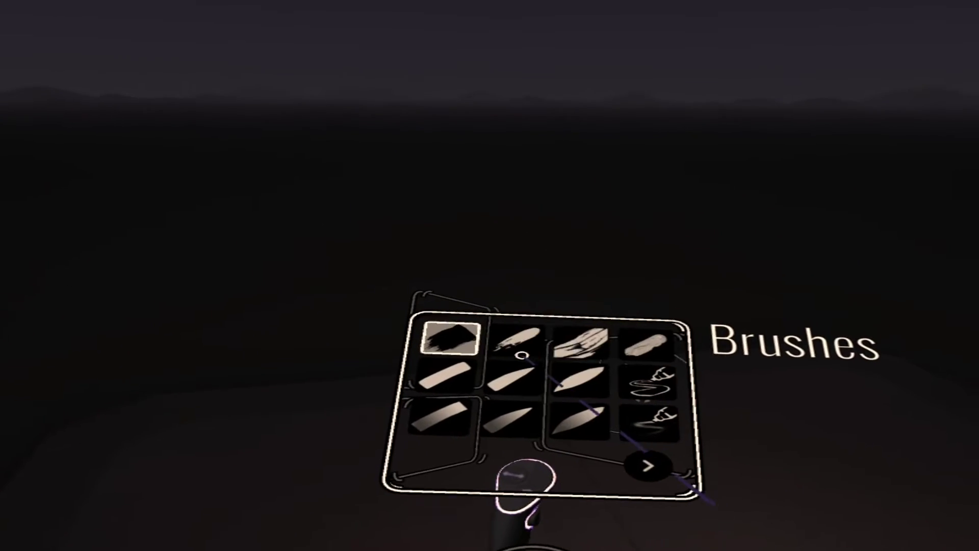
Step: Paint purple sample strokes in empty space with the Wet Paint and Tapered Marker brushes
click(515, 340)
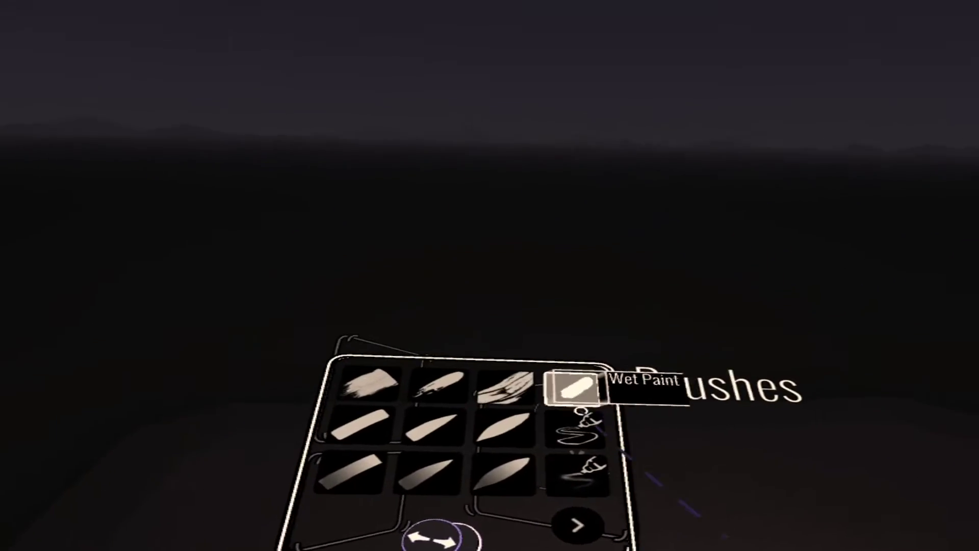
click(579, 398)
drag(551, 277, 511, 373)
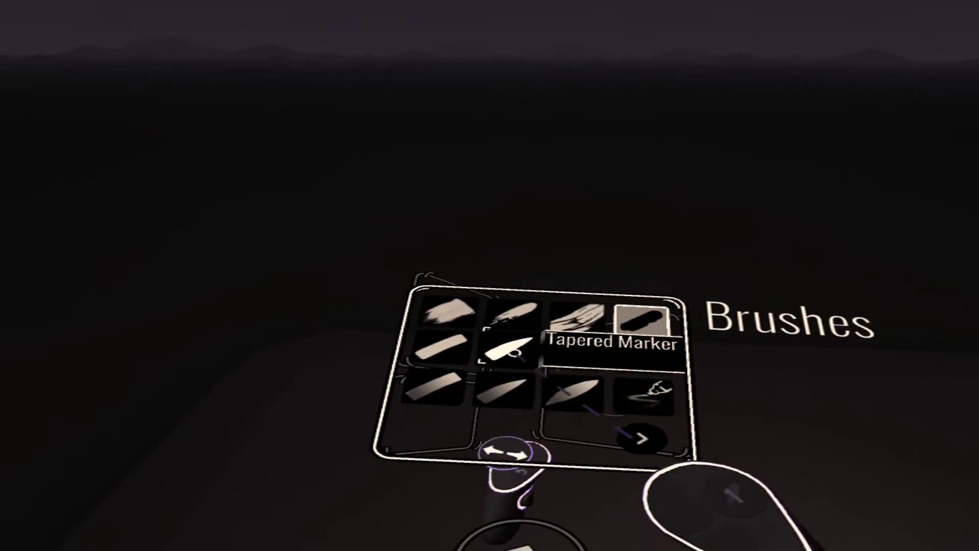
click(514, 352)
drag(523, 429, 797, 135)
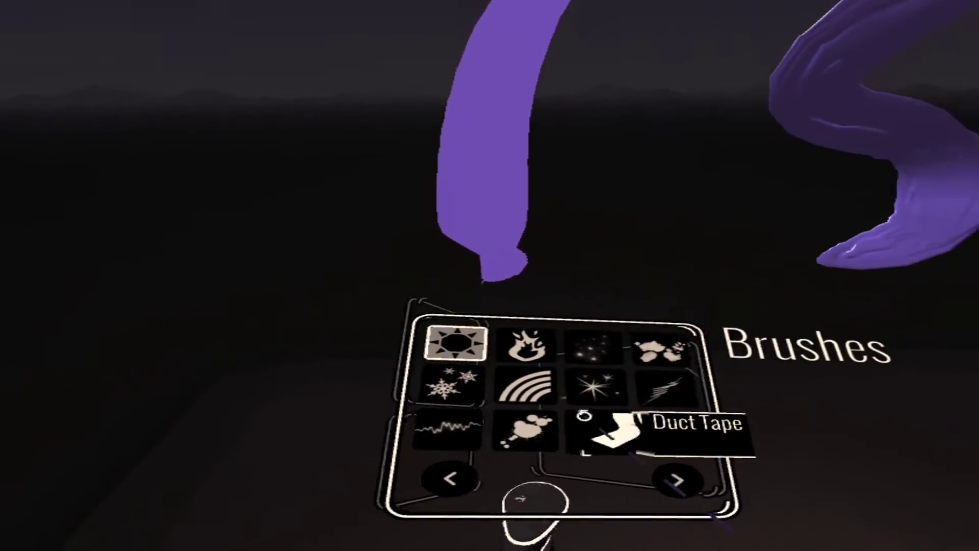
Step: Set the color to green, paint glowing wavy strokes beside the purple ones, and activate the eraser
scroll(668, 398, right, 1)
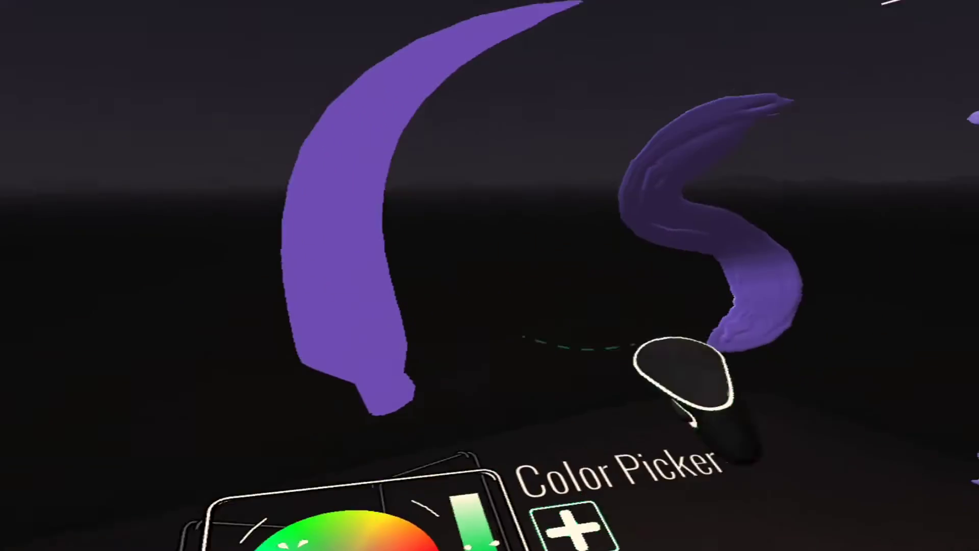
mouse_move(568, 332)
mouse_down()
mouse_move(541, 345)
mouse_move(536, 391)
mouse_up()
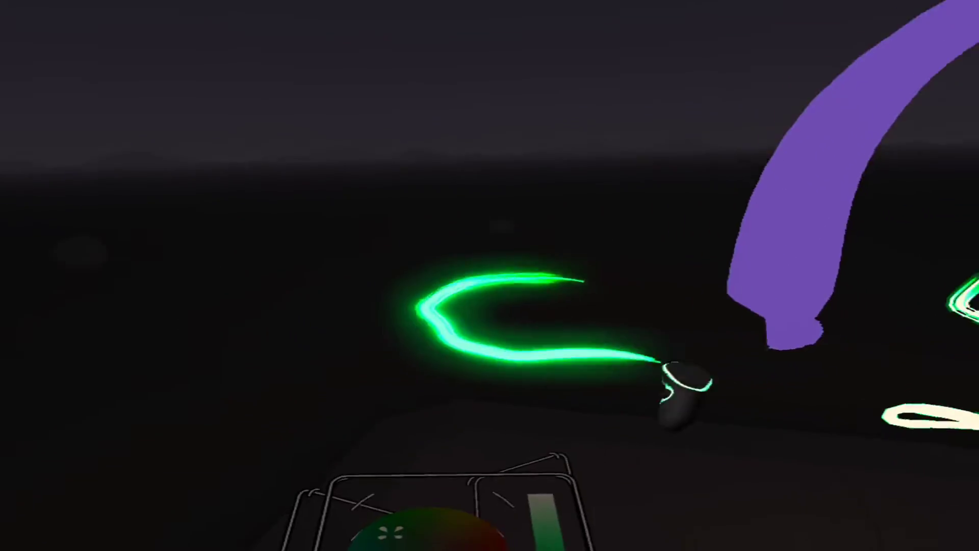
drag(660, 362, 900, 409)
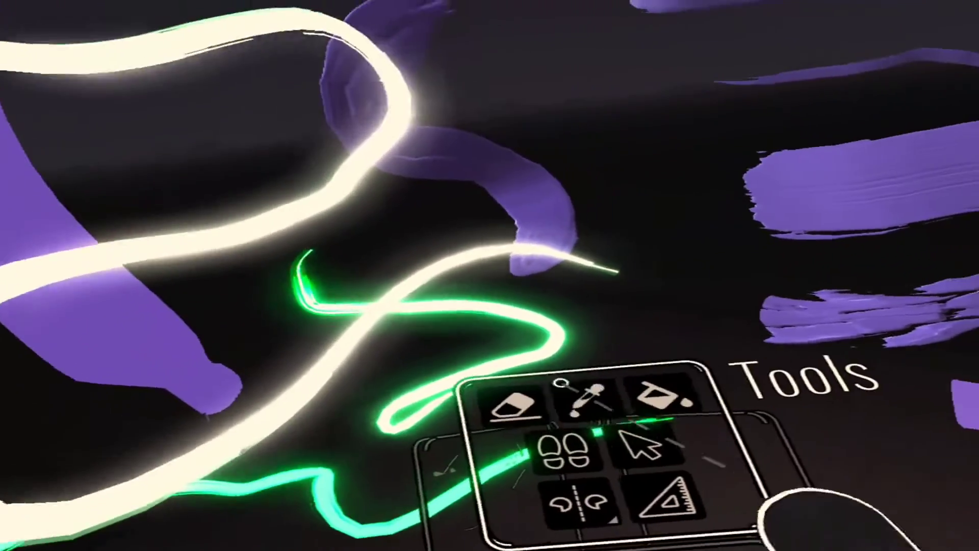
click(509, 394)
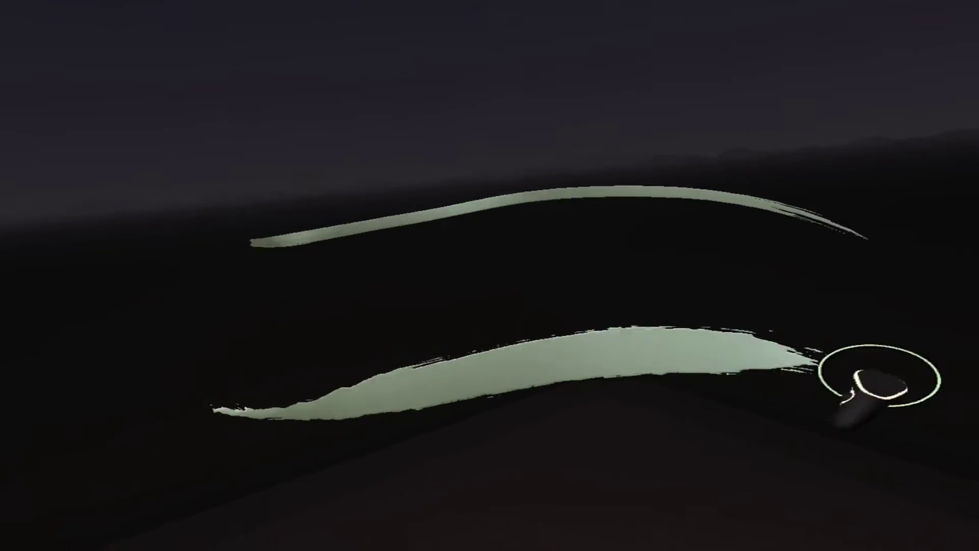
Step: Paint several pale green strokes with a bristle-edged brush below one another, and undo them all
drag(826, 393, 243, 343)
drag(546, 398, 977, 376)
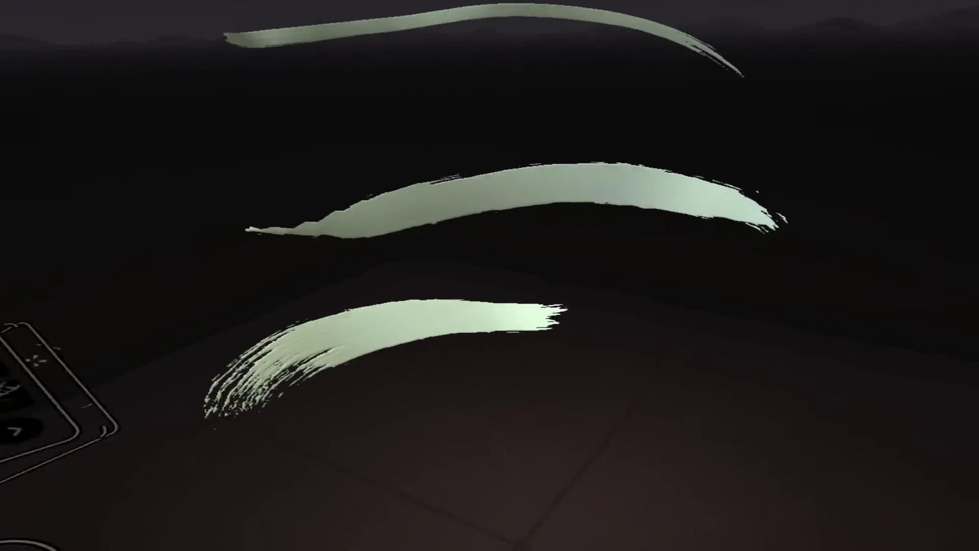
drag(367, 491, 837, 390)
key(ctrl+z)
key(ctrl+z)
key(ctrl+z)
key(ctrl+z)
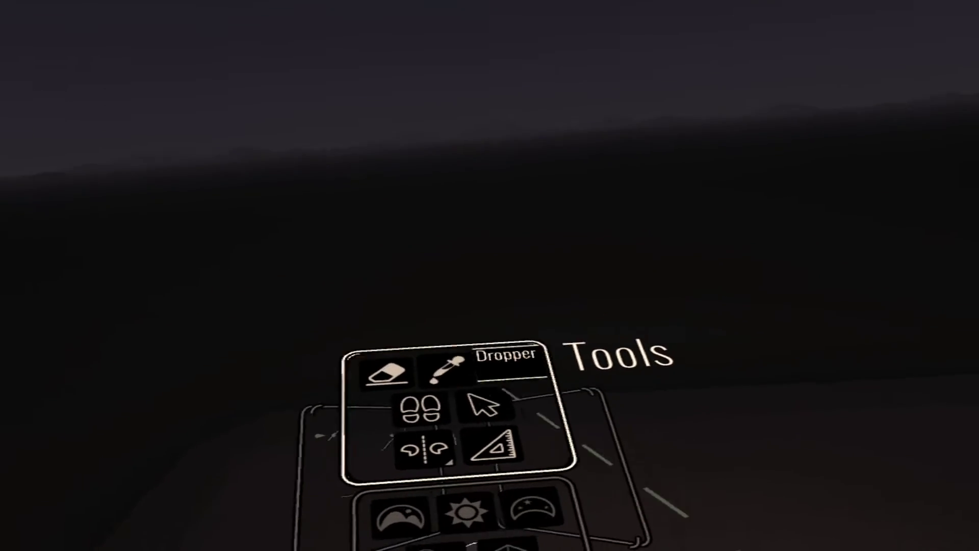
Step: Sample the pale green stroke's color with the Dropper
scroll(456, 373, right, 1)
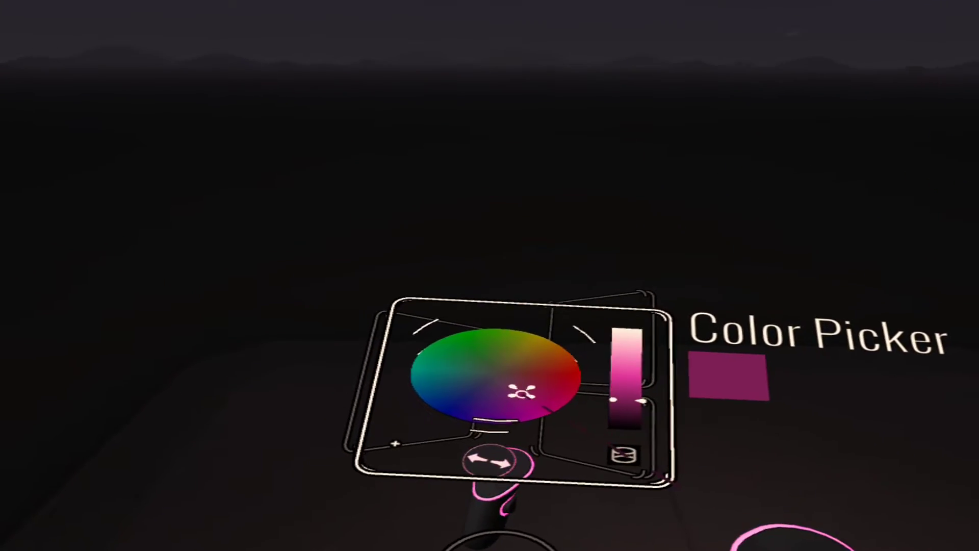
scroll(515, 392, right, 1)
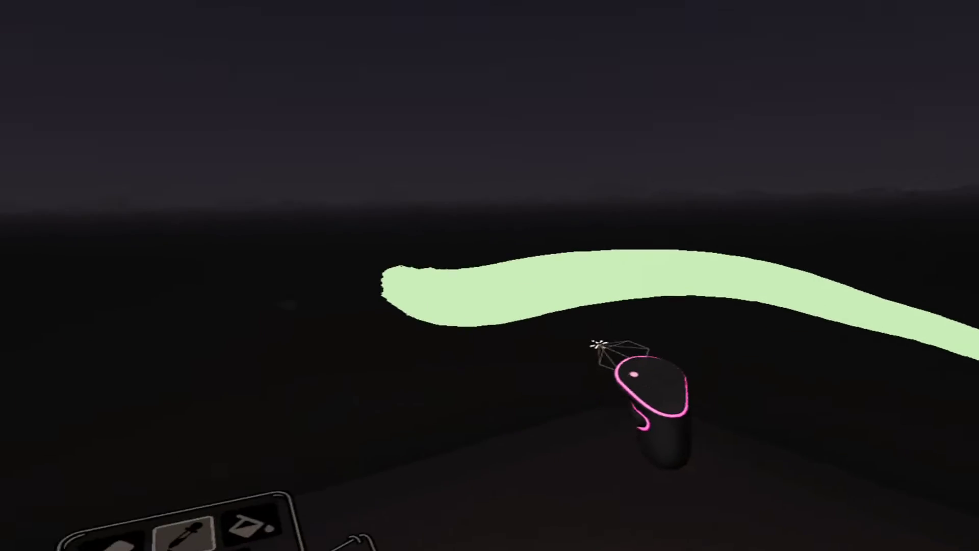
mouse_move(573, 350)
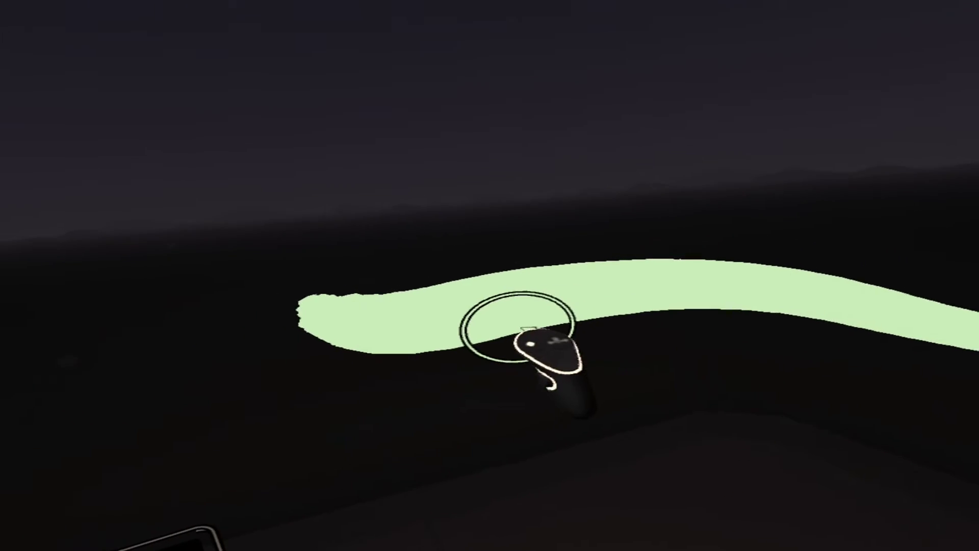
Step: Paint more tapered strokes around the existing one in the sampled pale green
mouse_move(499, 404)
mouse_down()
mouse_move(586, 429)
mouse_move(783, 453)
mouse_up()
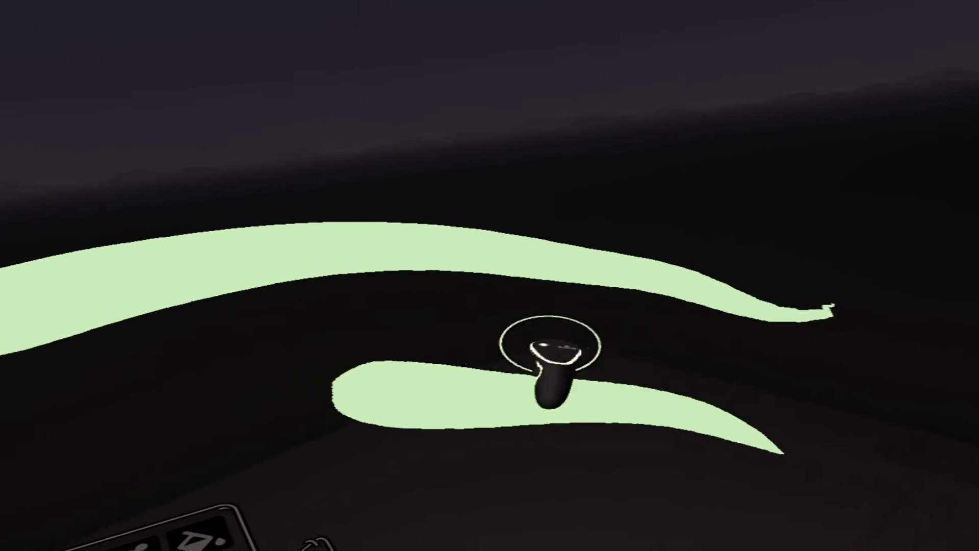
mouse_move(740, 273)
mouse_down()
mouse_move(361, 362)
mouse_move(682, 433)
mouse_up()
drag(566, 405, 252, 426)
drag(559, 351, 794, 181)
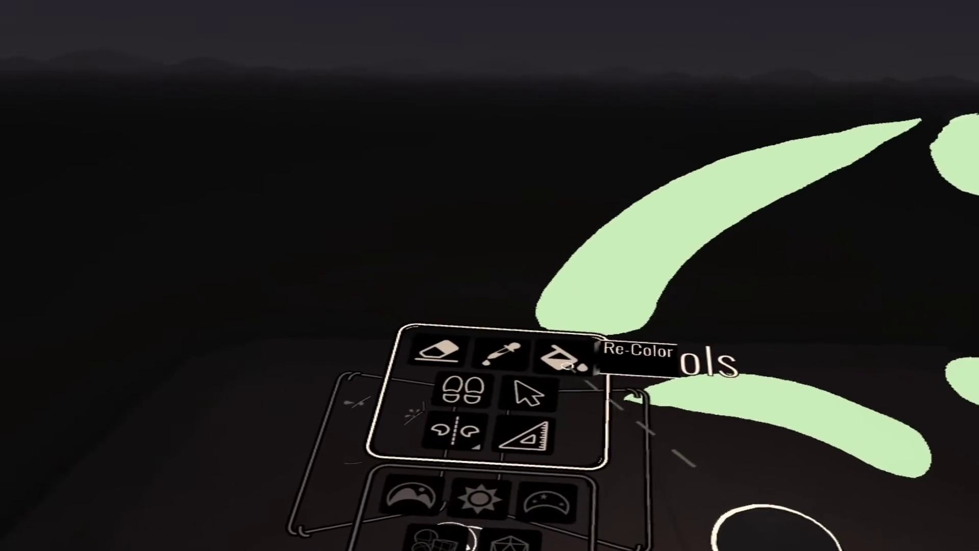
Step: Recolor all the pale green strokes red with Re-Color, and teleport to another spot on the floor
click(564, 357)
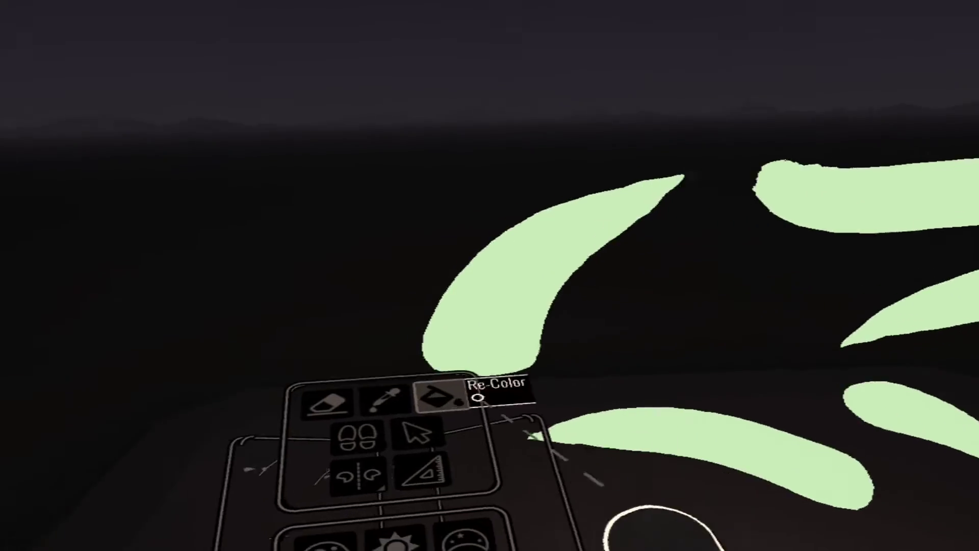
scroll(478, 397, left, 1)
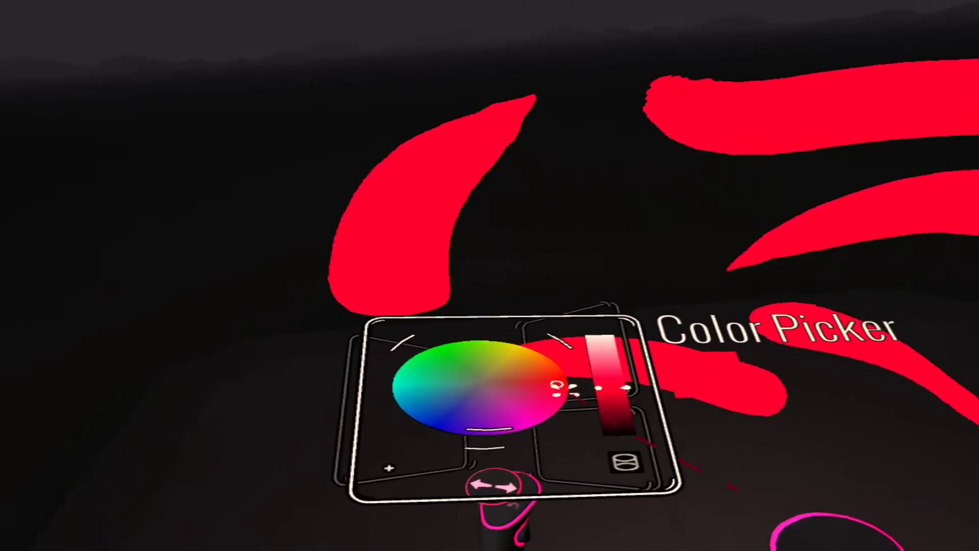
key(Right)
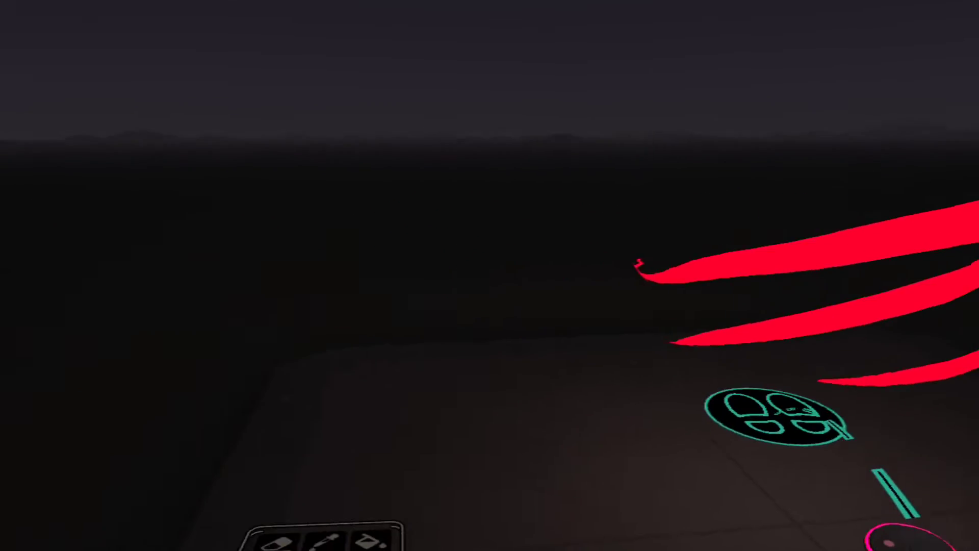
click(534, 382)
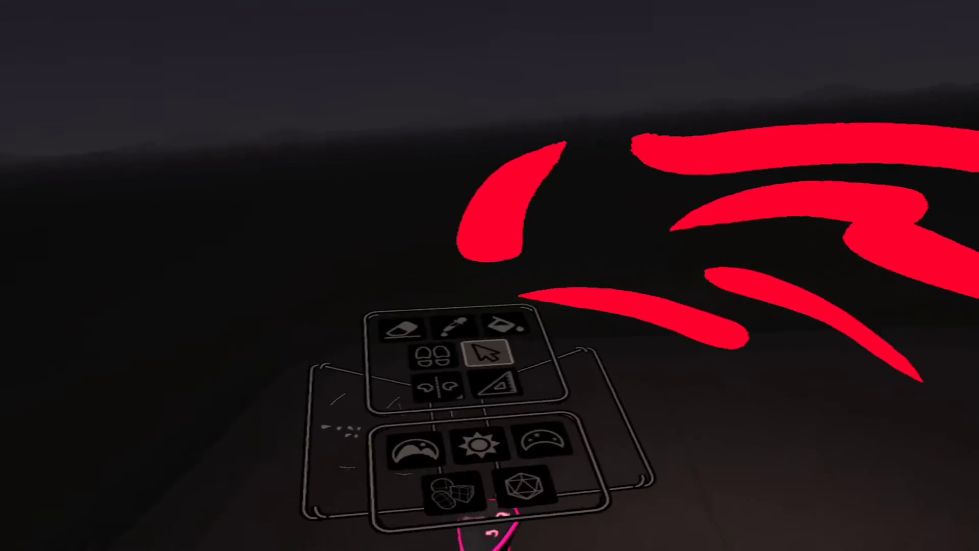
Step: Turn on Mirror, pick a bright pink color, and paint half of a large heart beside the mirror plane
click(508, 411)
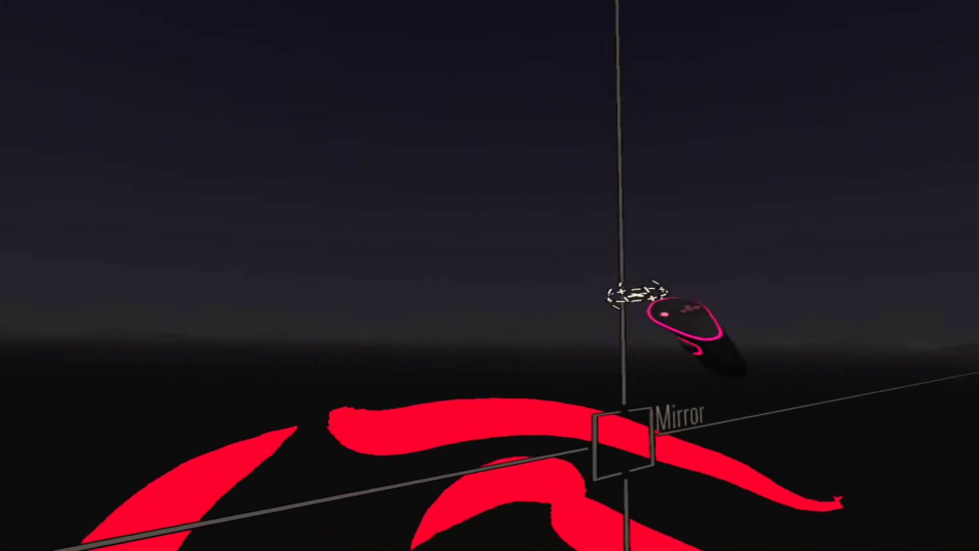
drag(788, 360, 743, 267)
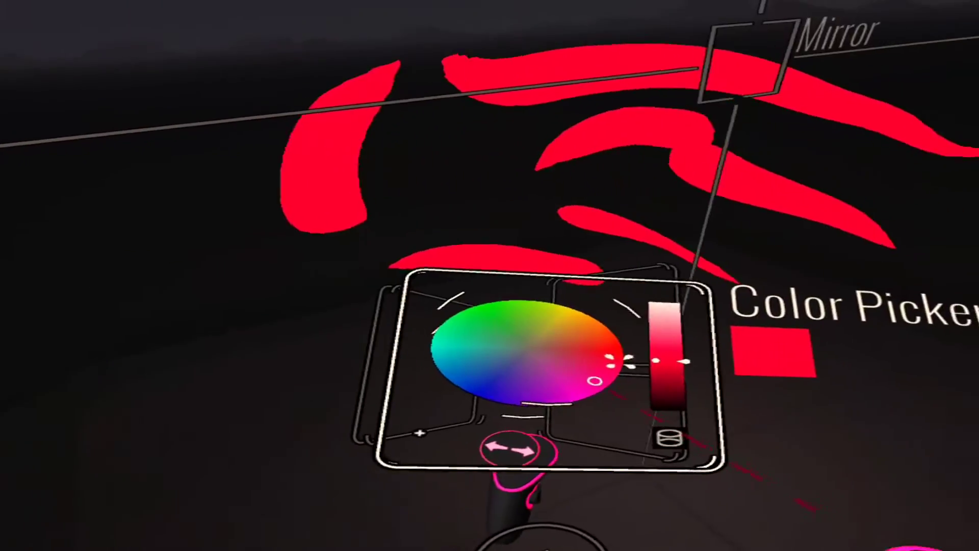
click(556, 401)
drag(860, 345, 742, 262)
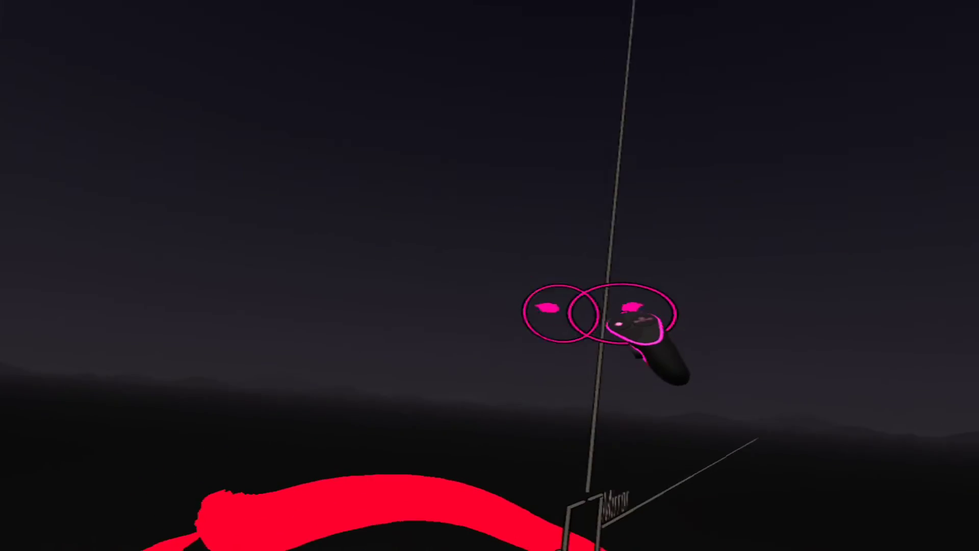
mouse_move(675, 257)
mouse_down()
mouse_move(977, 169)
mouse_move(977, 286)
mouse_move(952, 386)
mouse_move(671, 386)
mouse_move(551, 485)
mouse_up()
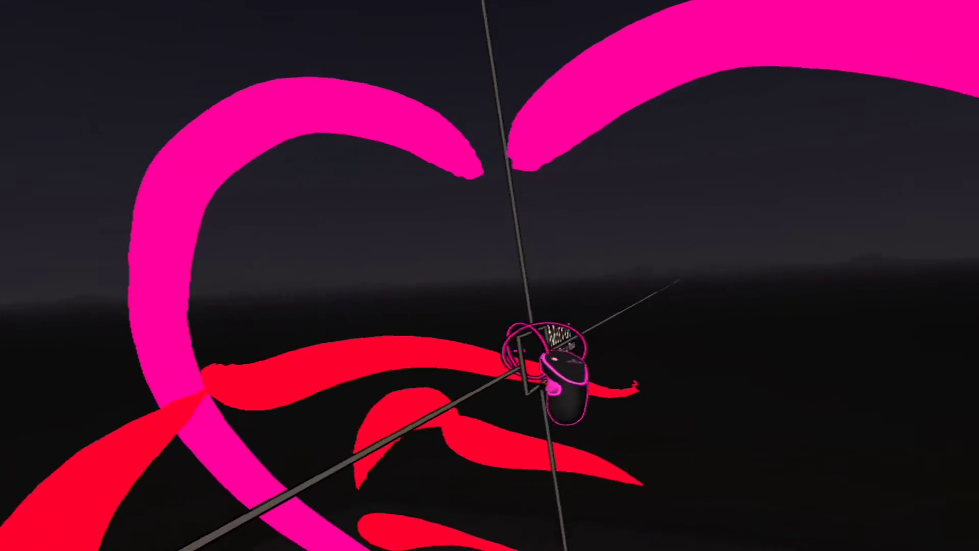
Step: Paint a second mirrored pink heart that crosses the first one at an angle
drag(527, 382, 618, 352)
drag(753, 362, 531, 352)
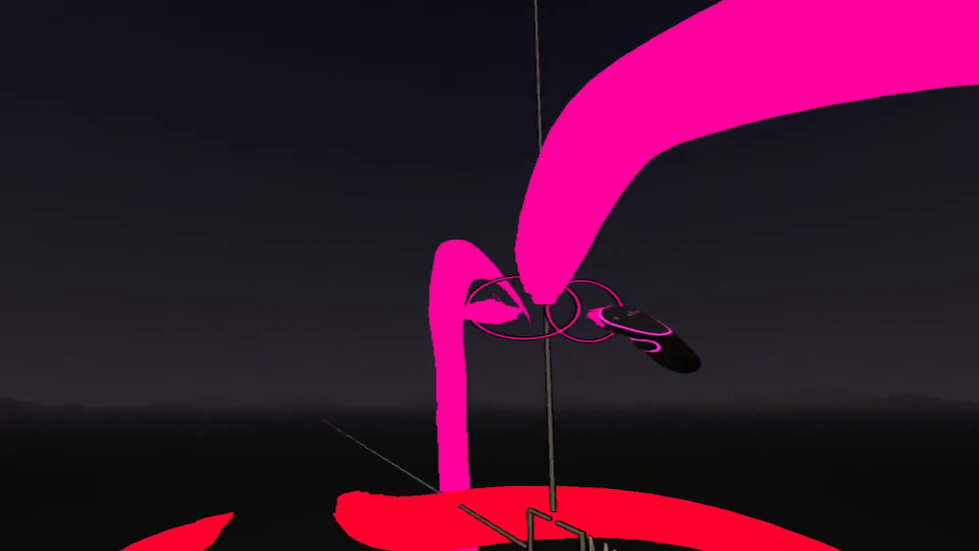
mouse_move(576, 309)
mouse_down()
mouse_move(853, 192)
mouse_move(976, 244)
mouse_move(747, 345)
mouse_move(649, 455)
mouse_up()
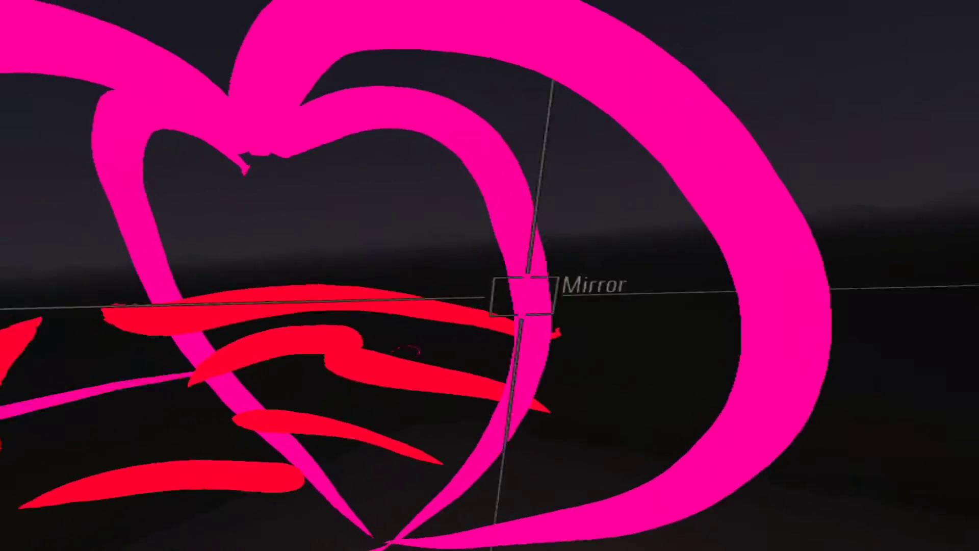
Step: Undo the last mirrored stroke and toggle the Mirror tool
key(ctrl+z)
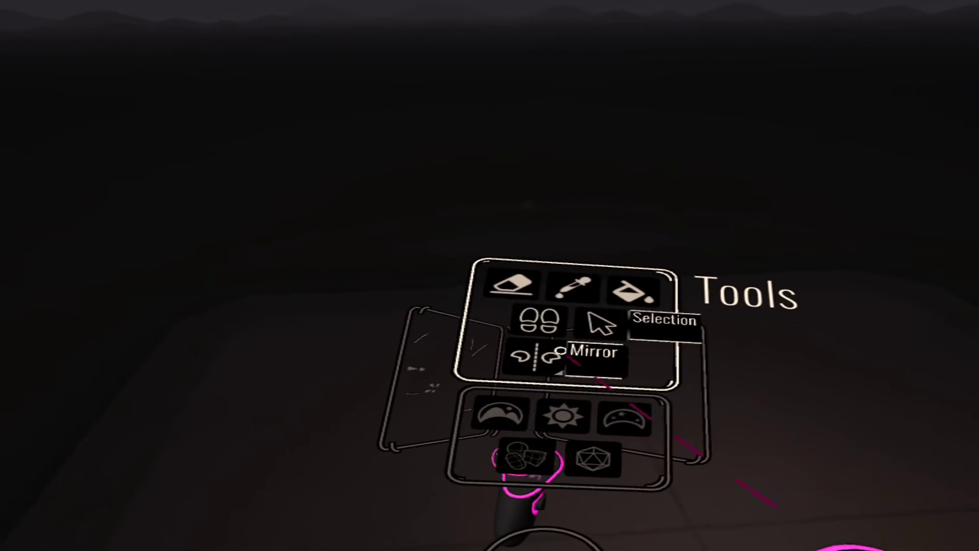
click(537, 360)
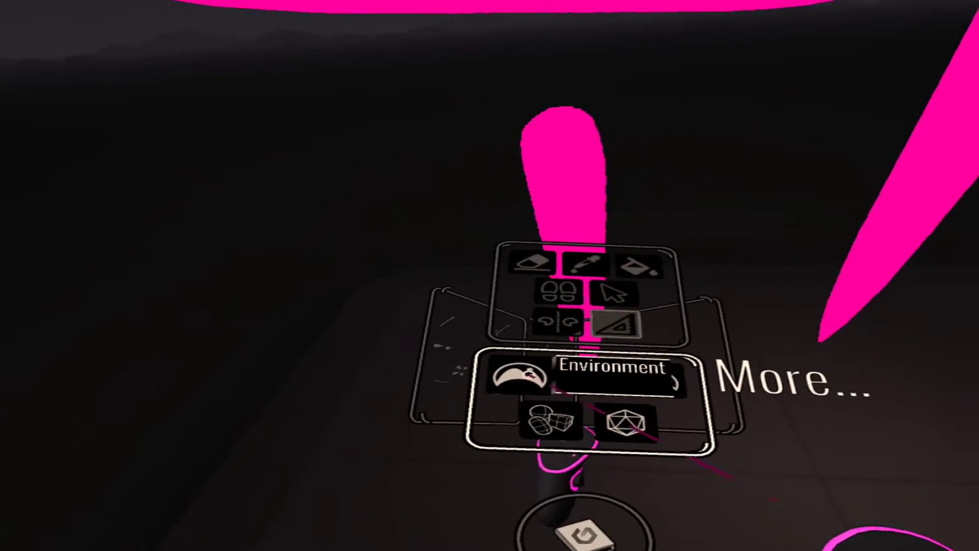
Step: Try the Space environment and switch the scene to the environment with the stone pedestal
click(518, 375)
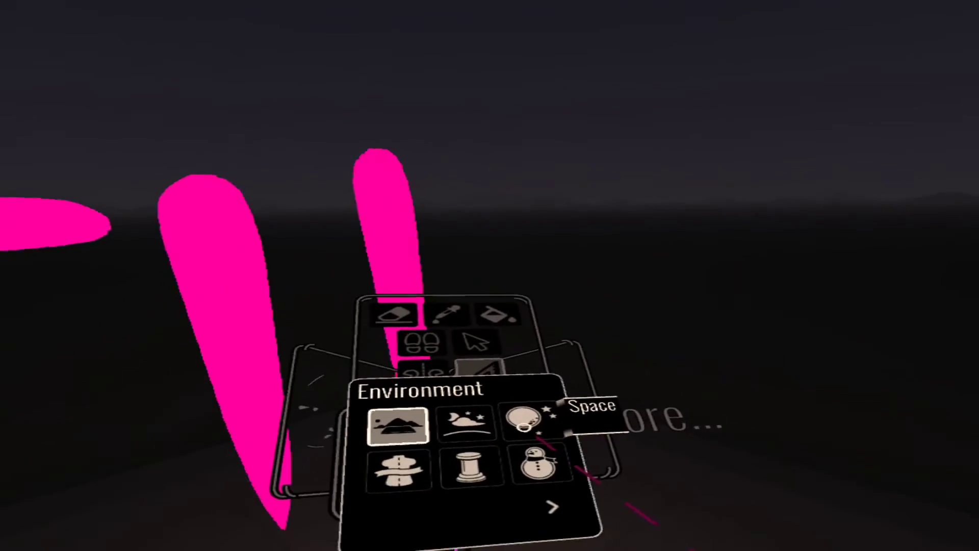
click(524, 426)
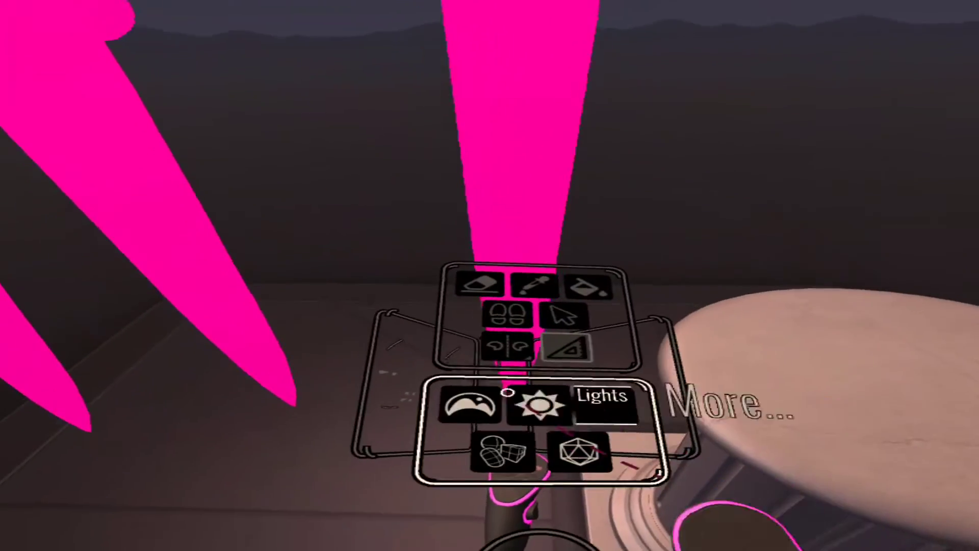
Step: Turn off the straightedge and reposition the scene around the pedestal
click(573, 370)
drag(576, 393, 643, 266)
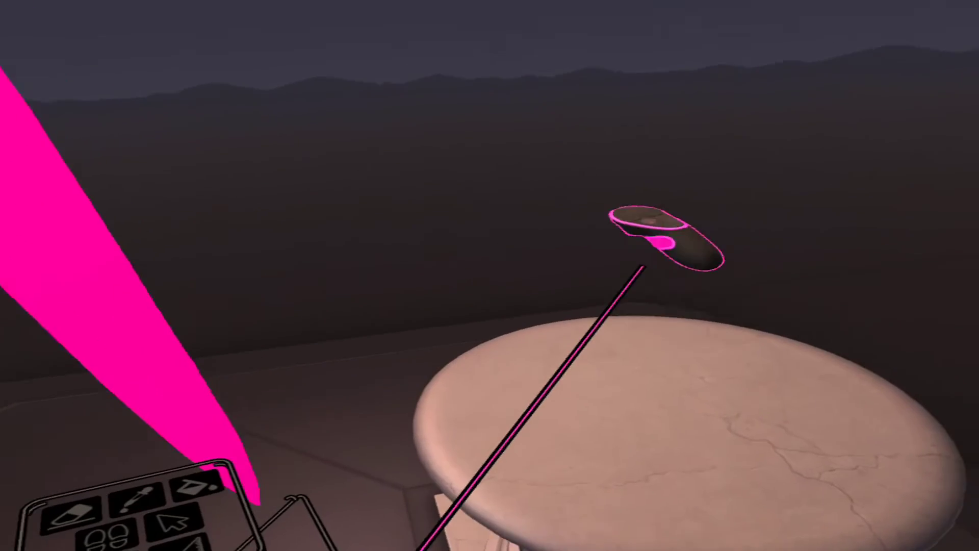
mouse_move(527, 431)
mouse_down()
mouse_move(540, 315)
mouse_move(712, 204)
mouse_move(633, 368)
mouse_move(645, 391)
mouse_up()
drag(498, 513, 504, 548)
mouse_move(550, 395)
mouse_down()
mouse_move(568, 397)
mouse_move(621, 304)
mouse_move(278, 293)
mouse_up()
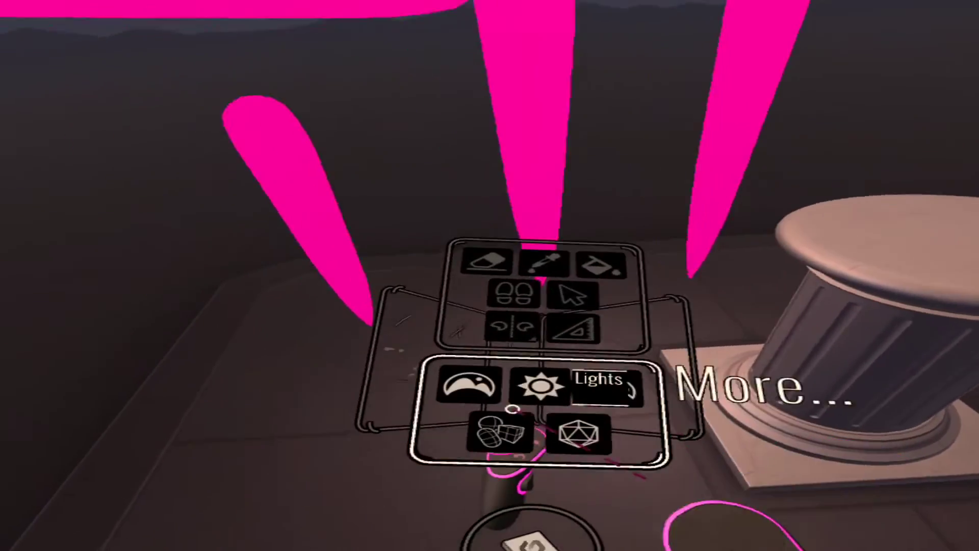
Step: Reposition the scene's lights around the pedestal and adjust the backdrop settings
click(536, 390)
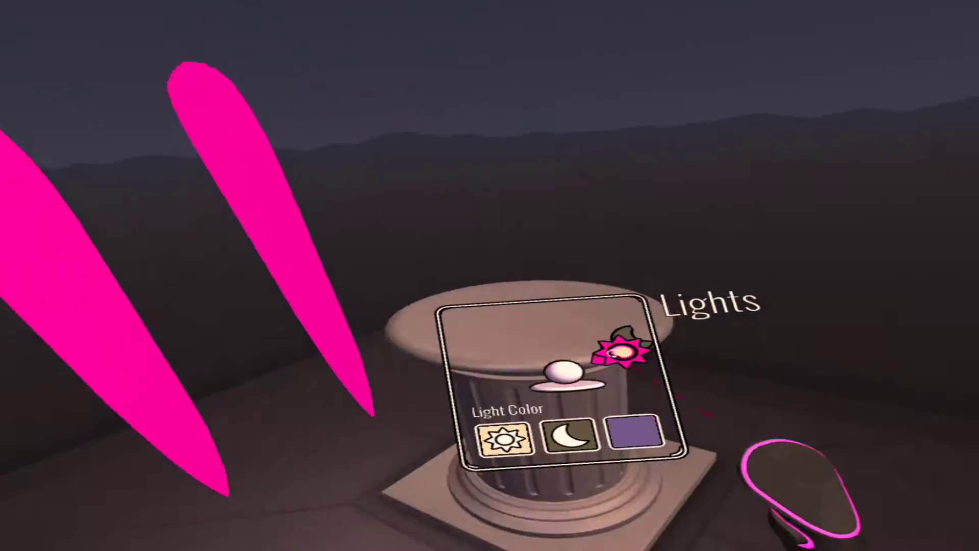
drag(621, 352, 601, 368)
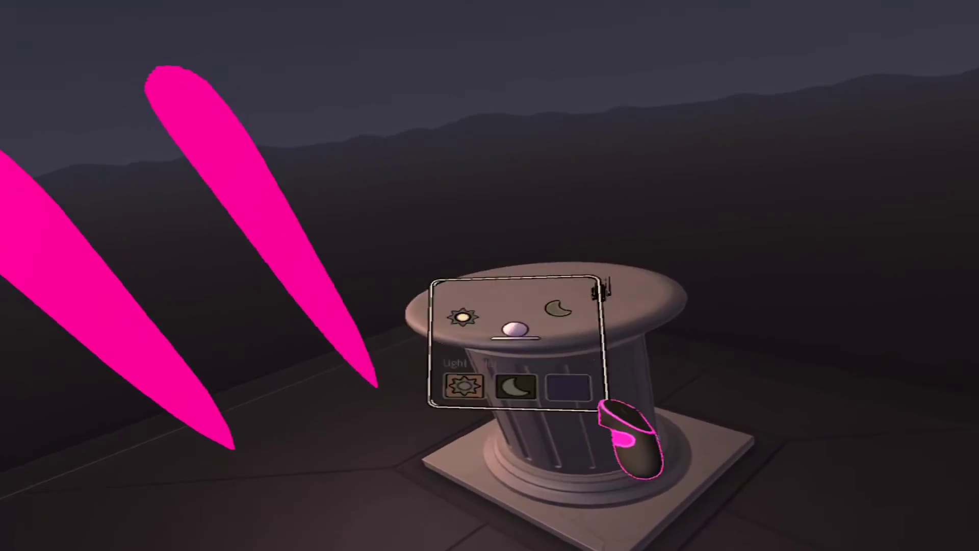
drag(606, 408, 666, 398)
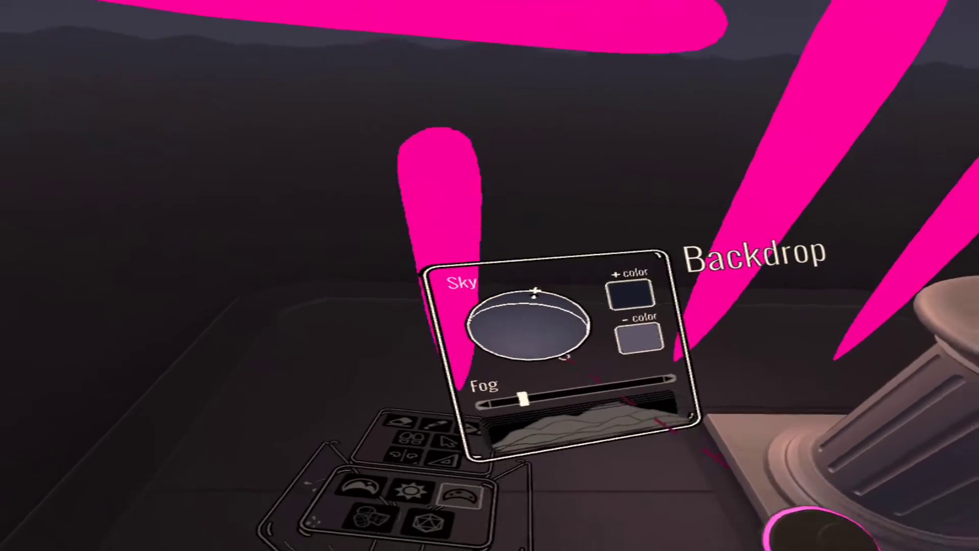
drag(535, 380, 489, 424)
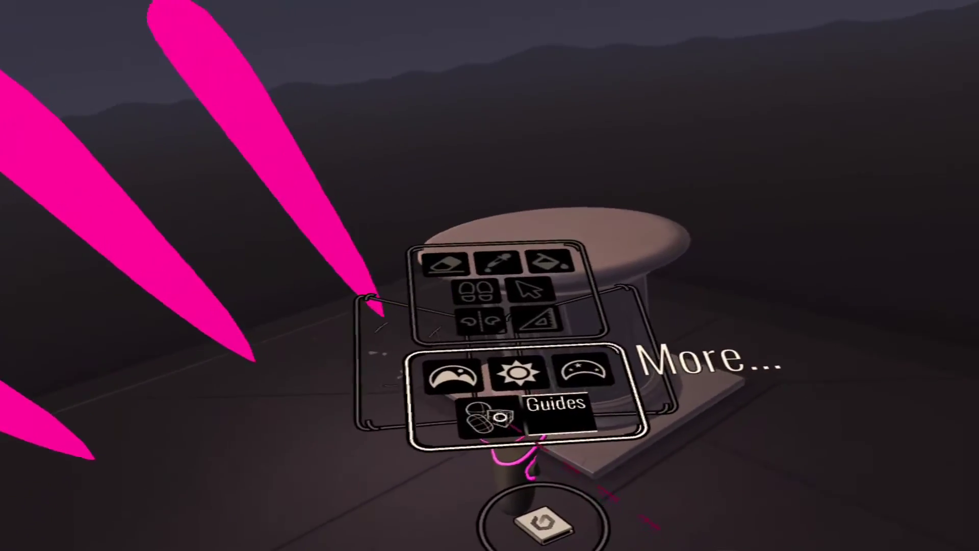
Step: Place the Guides panel beside the pedestal and paint blue strokes along a rounded wireframe guide
click(500, 418)
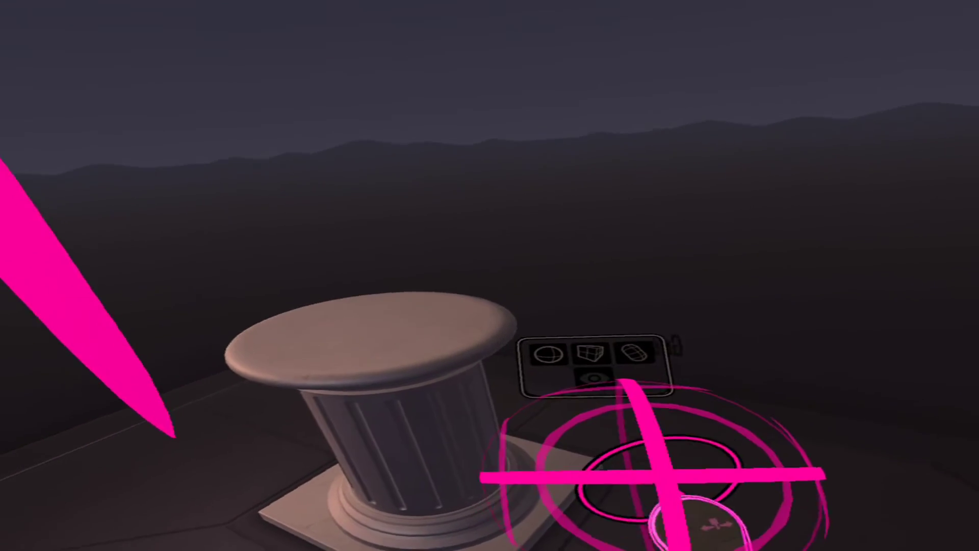
drag(567, 413, 637, 398)
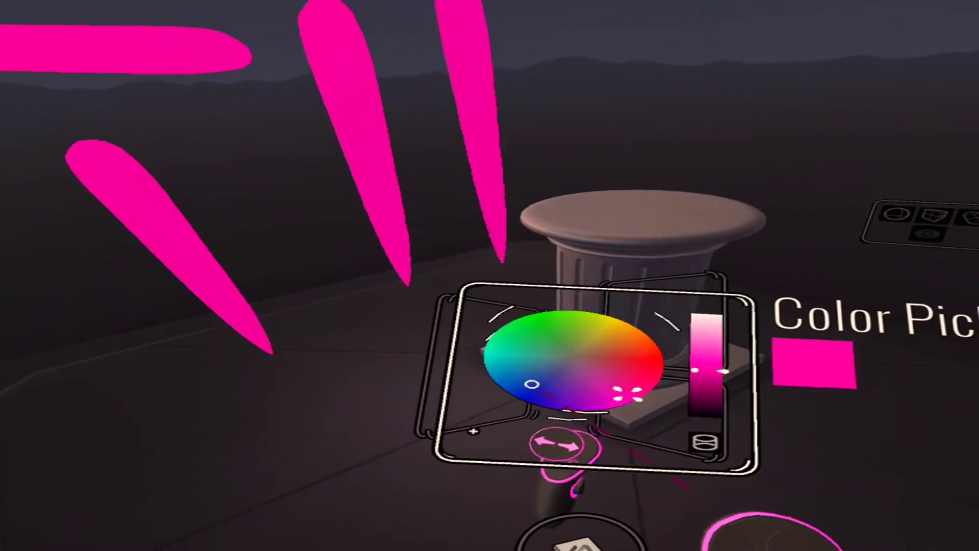
click(532, 384)
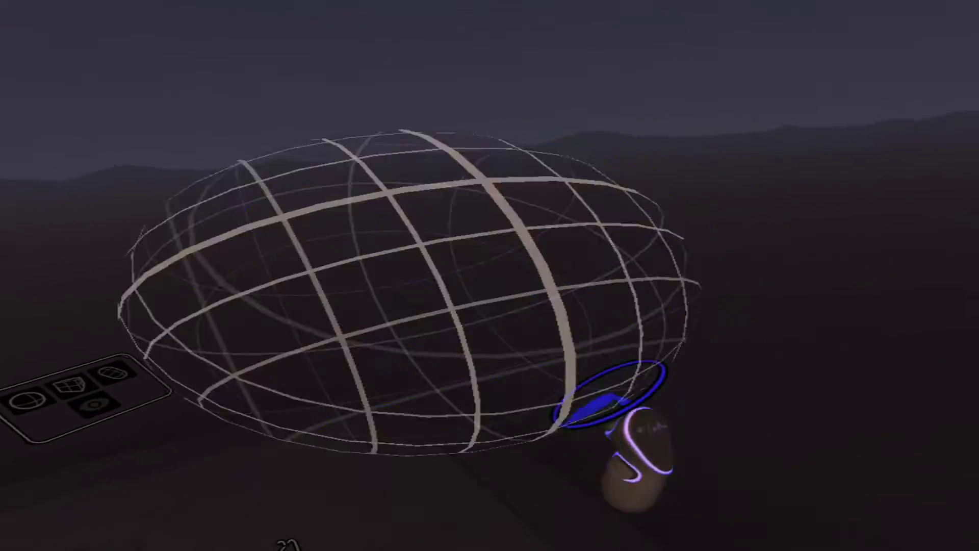
drag(610, 394, 574, 347)
mouse_move(574, 393)
mouse_down()
mouse_move(558, 409)
mouse_move(572, 375)
mouse_move(550, 289)
mouse_move(497, 328)
mouse_up()
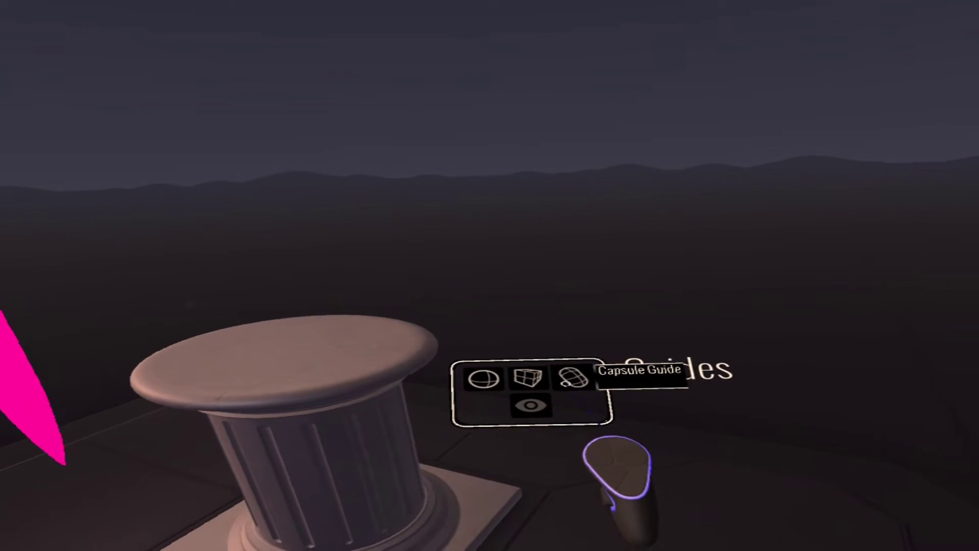
click(612, 431)
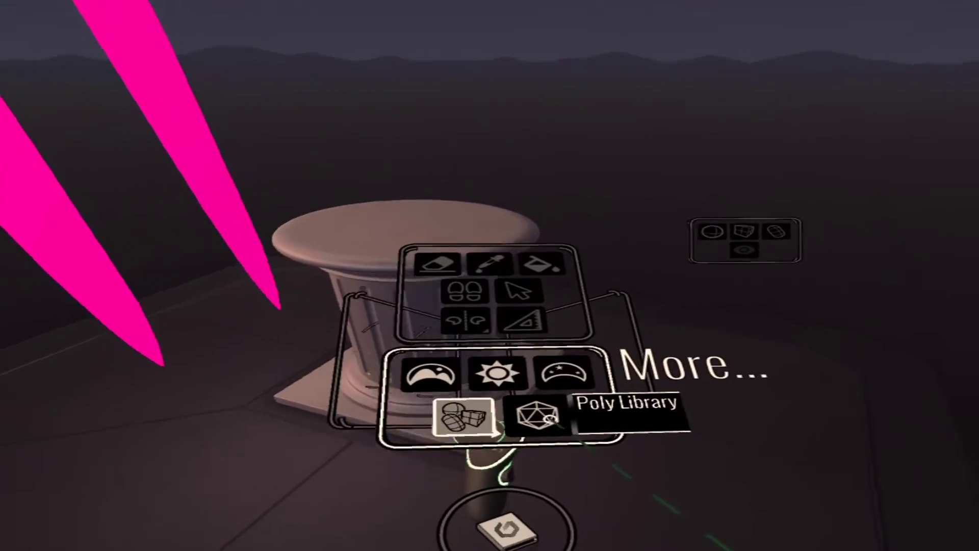
Step: Browse the featured models in the Poly Library and put the library away
click(530, 403)
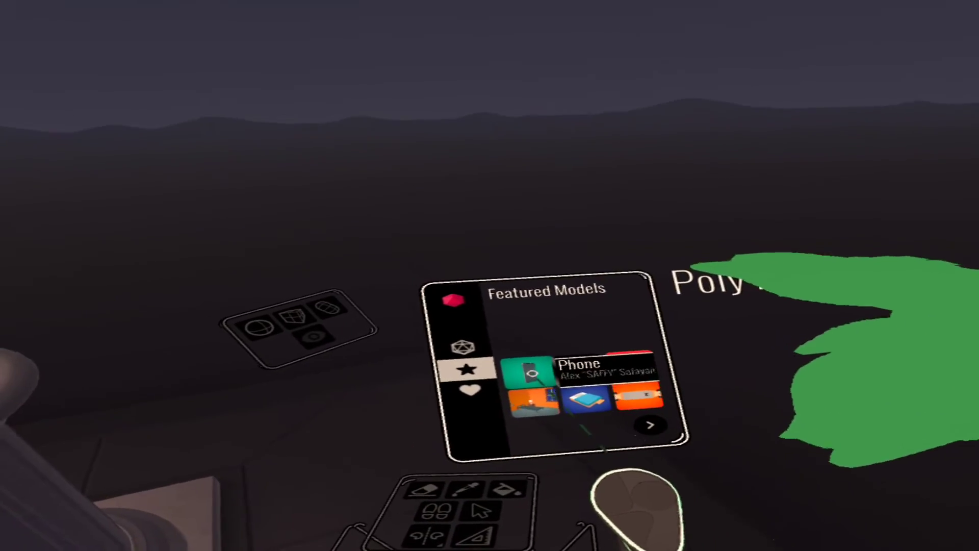
click(516, 370)
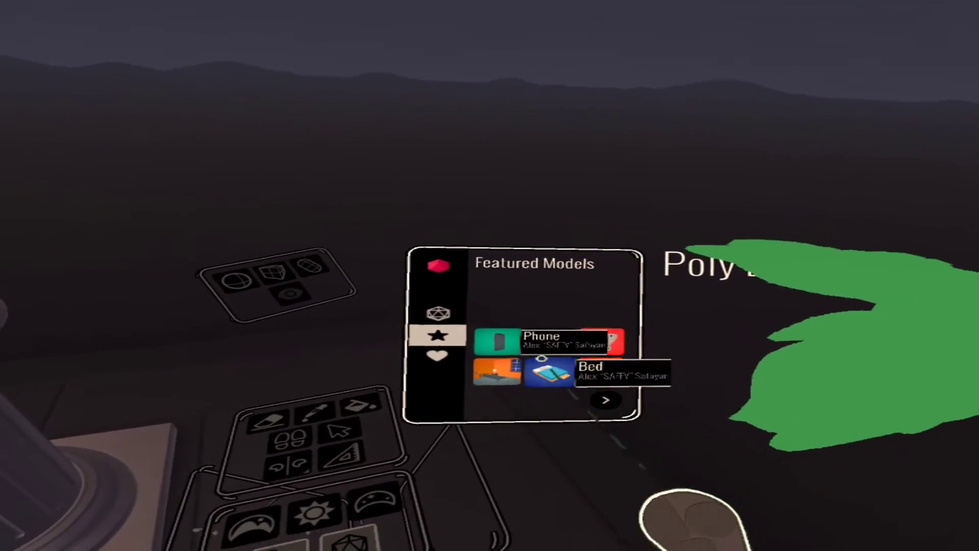
click(606, 400)
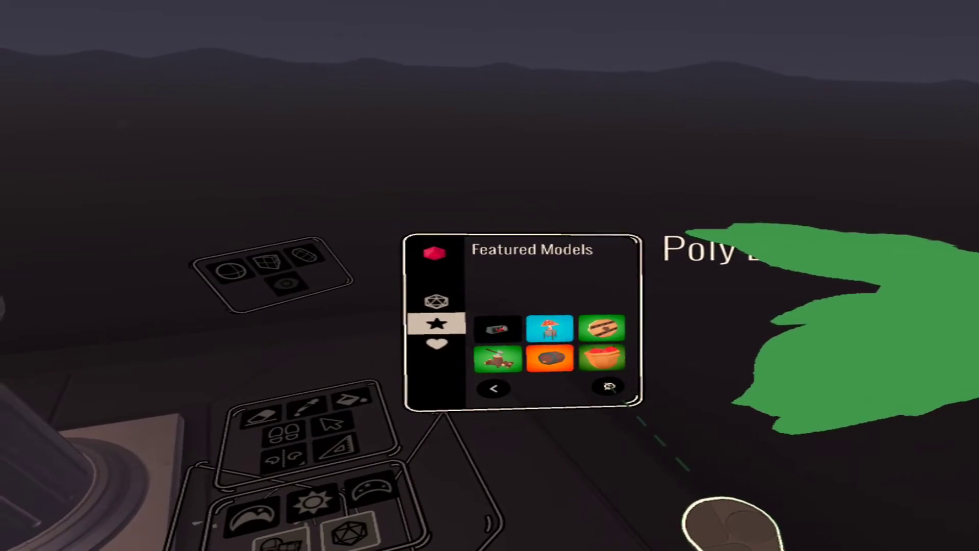
click(605, 384)
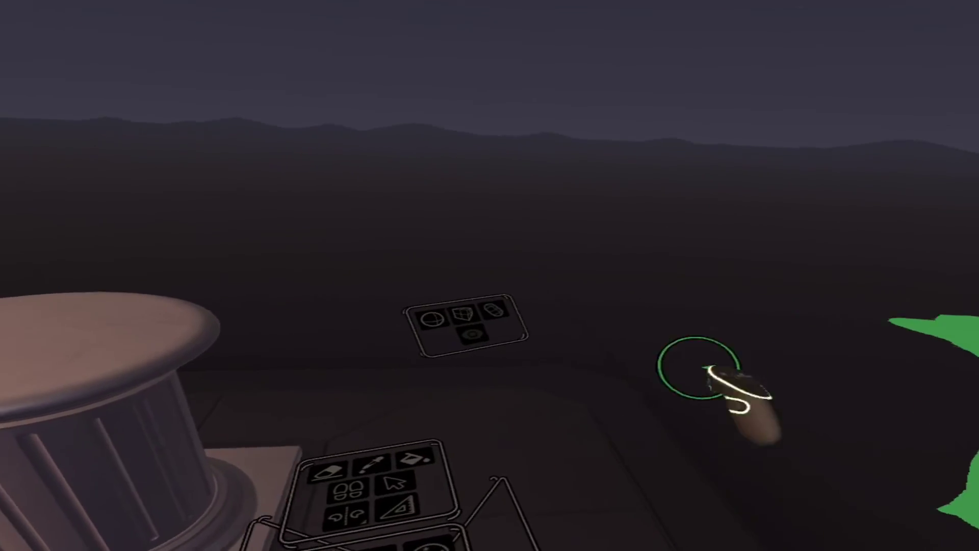
drag(567, 392, 826, 343)
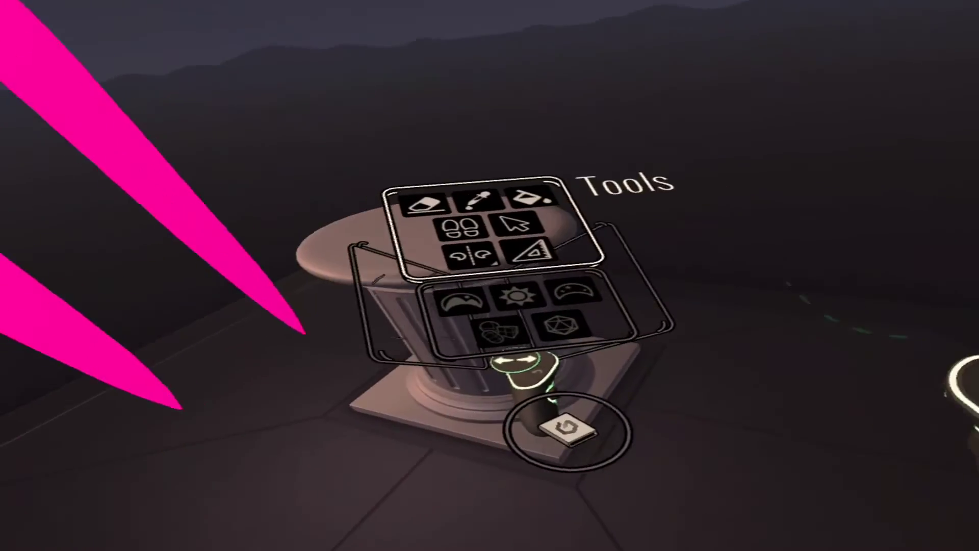
Step: Open the Labs features from the sketchbook's additional options
mouse_move(576, 372)
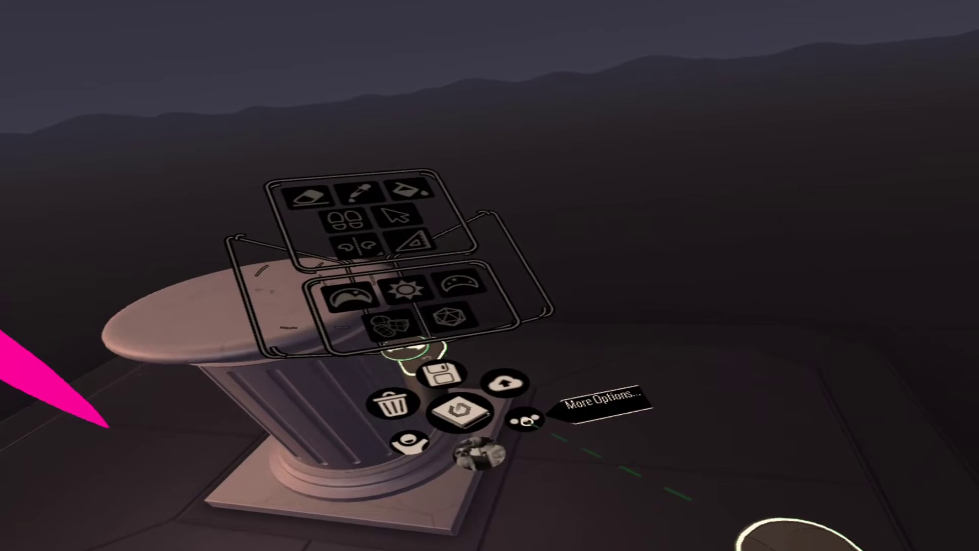
click(529, 423)
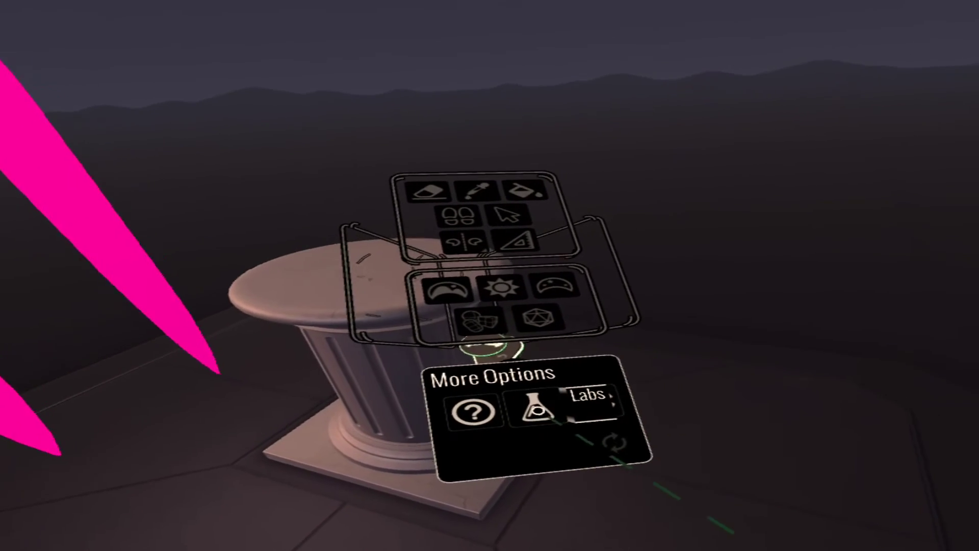
click(525, 420)
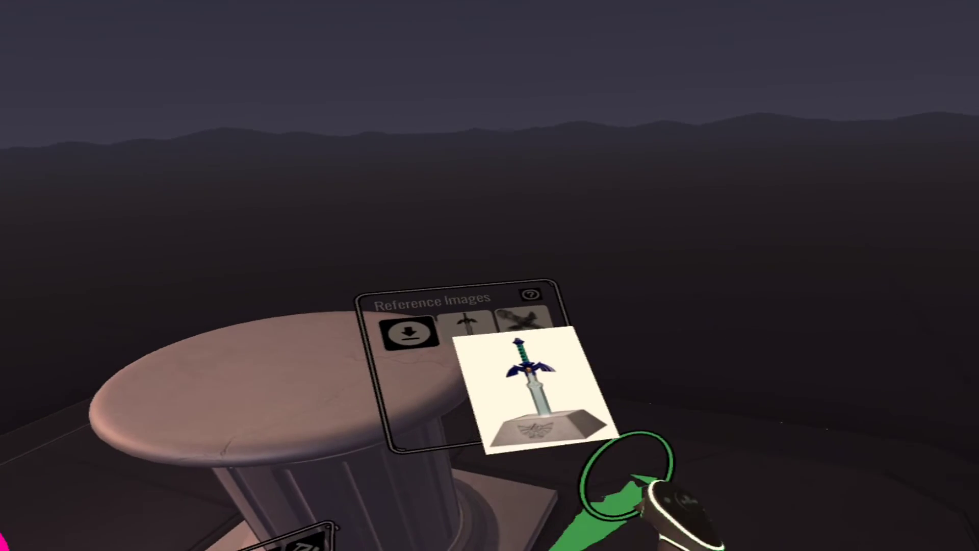
Step: Pull the sword reference image into the scene, enlarge it and place it beside the pedestal
drag(574, 435, 676, 341)
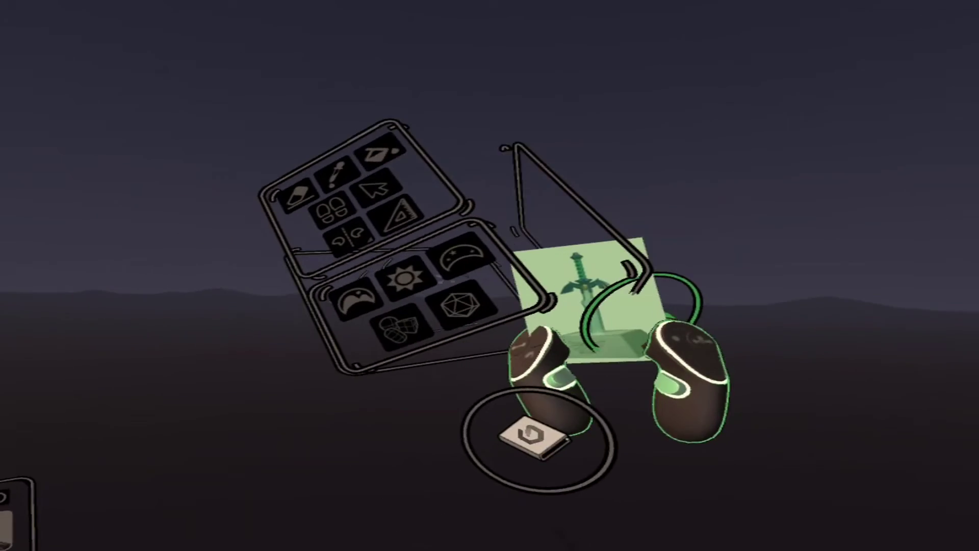
drag(662, 370, 900, 510)
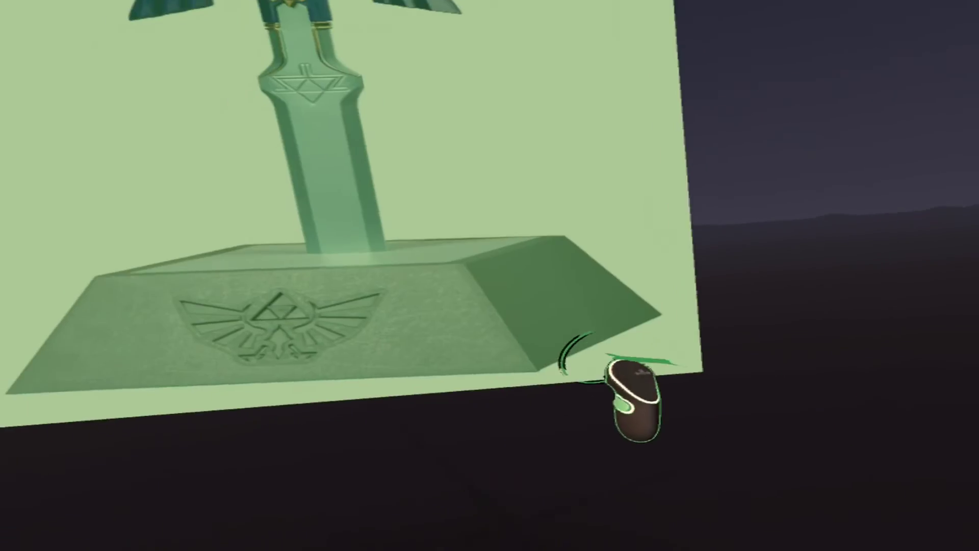
drag(634, 394, 813, 357)
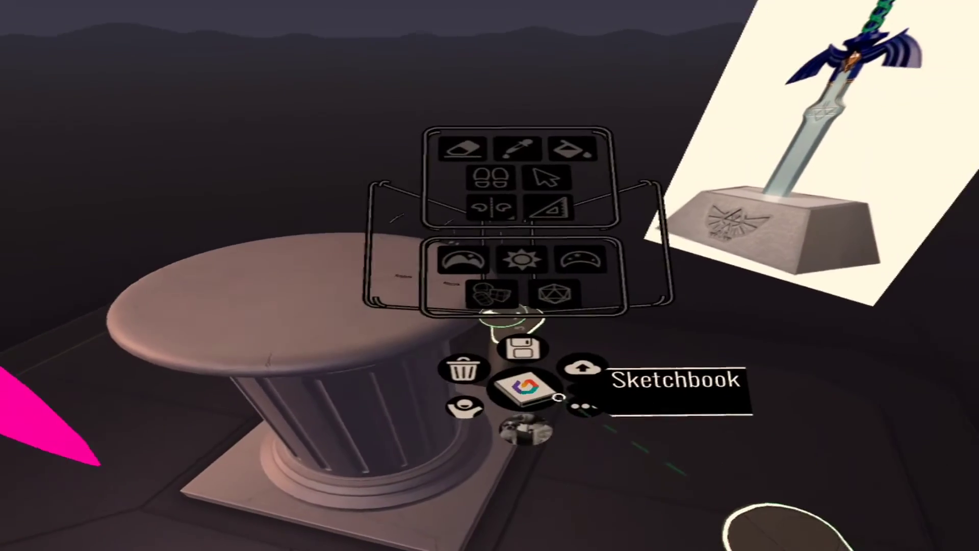
Step: Open the application settings from the sketchbook's additional options
click(582, 407)
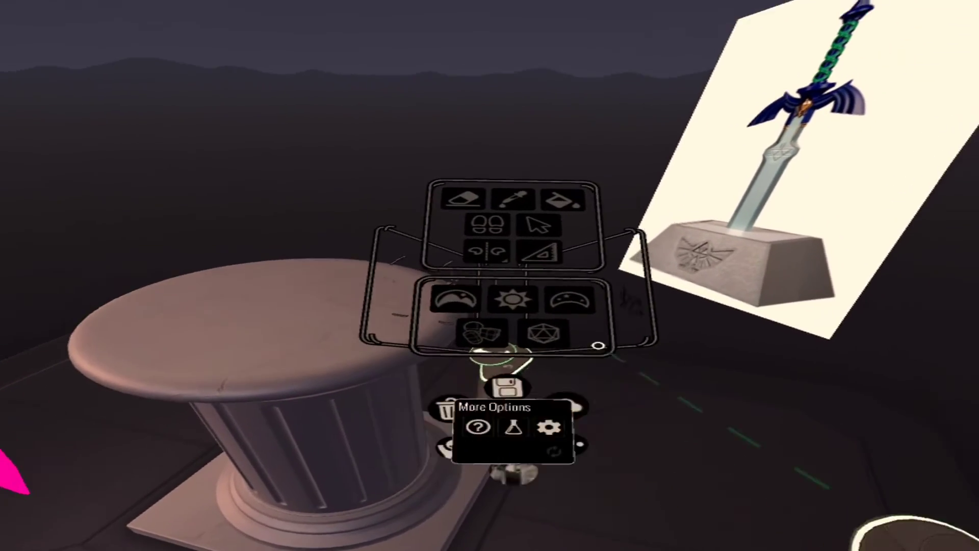
click(598, 346)
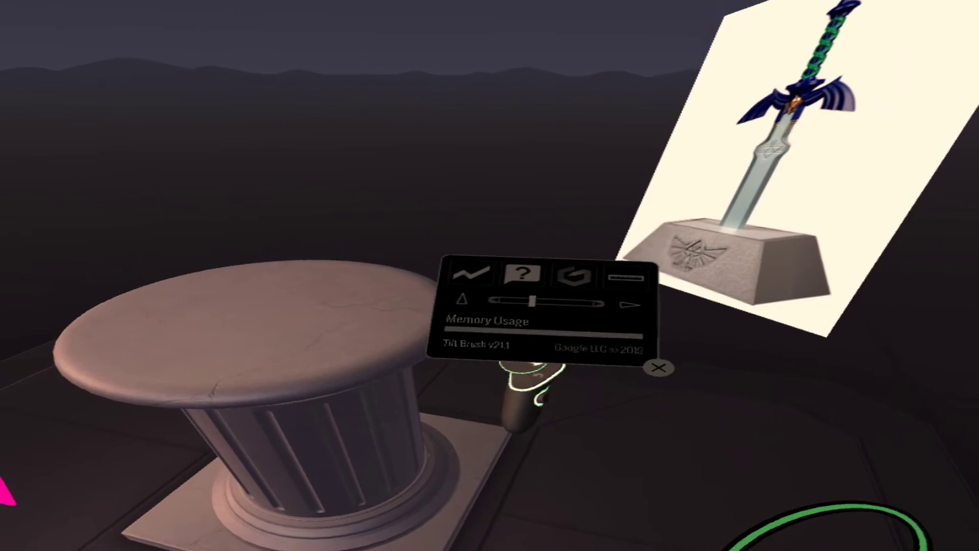